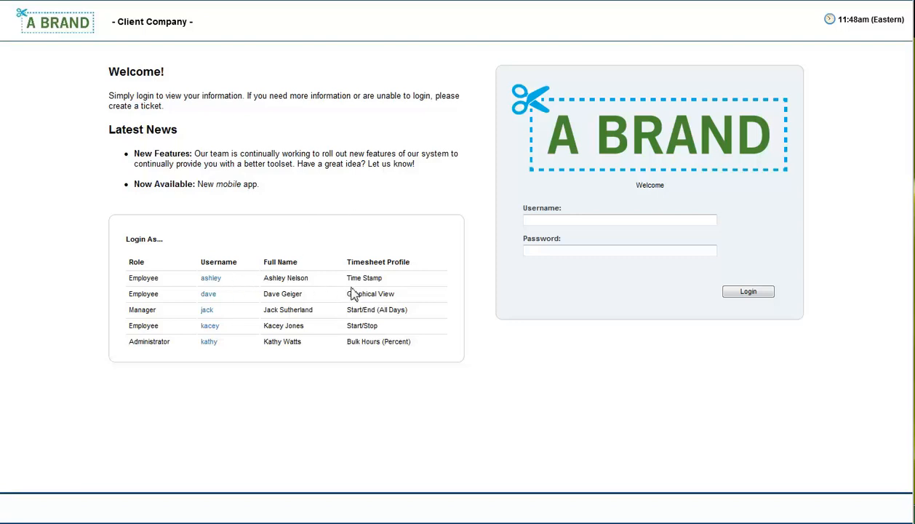
- Log in as the employee with the Time Stamp profile and change the current task to Interactive Movies
click(215, 279)
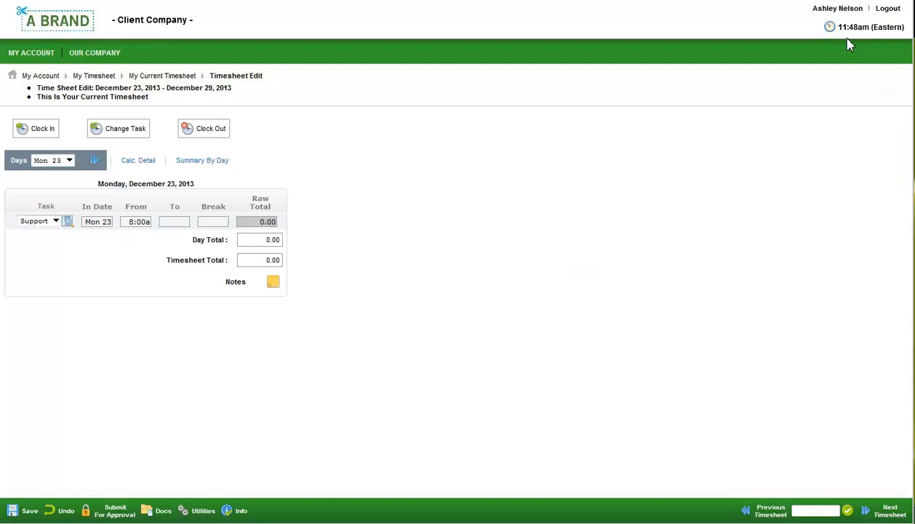
click(134, 141)
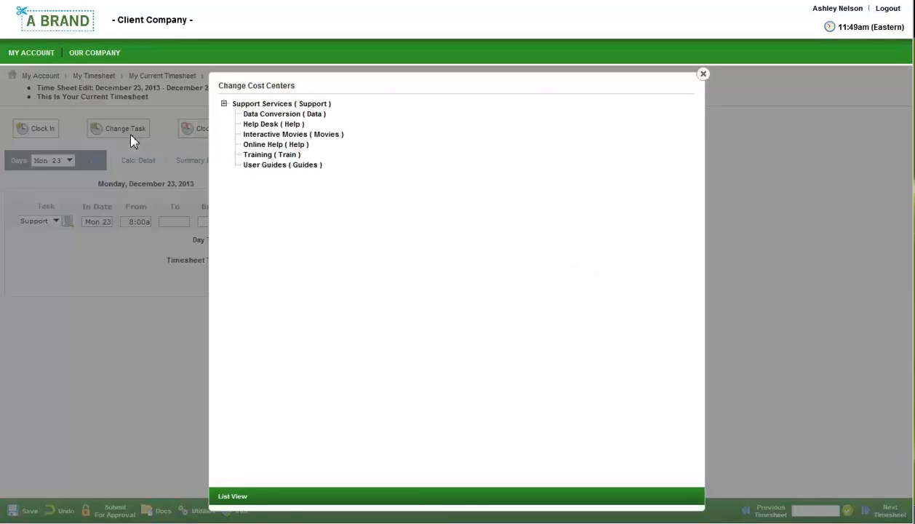
click(256, 135)
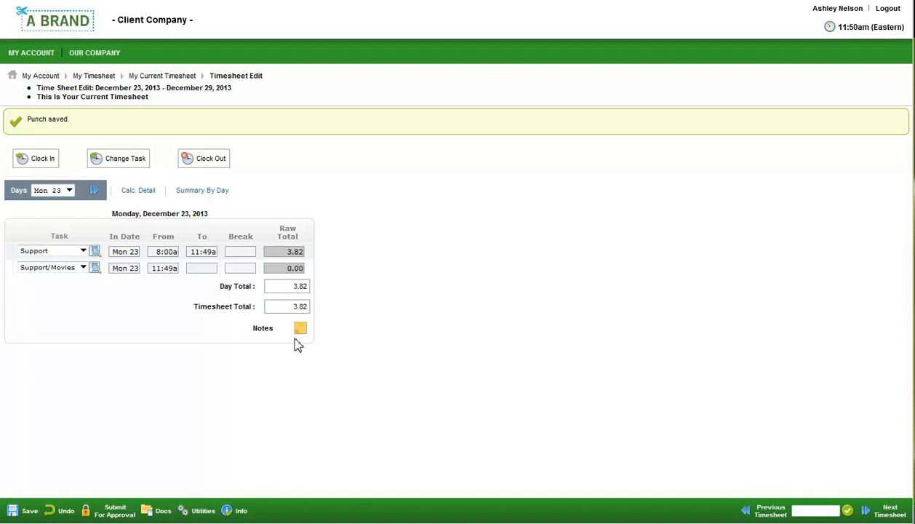
- Open the timesheet utilities, and switch the login to the employee with the Start/Stop timesheet profile
click(208, 513)
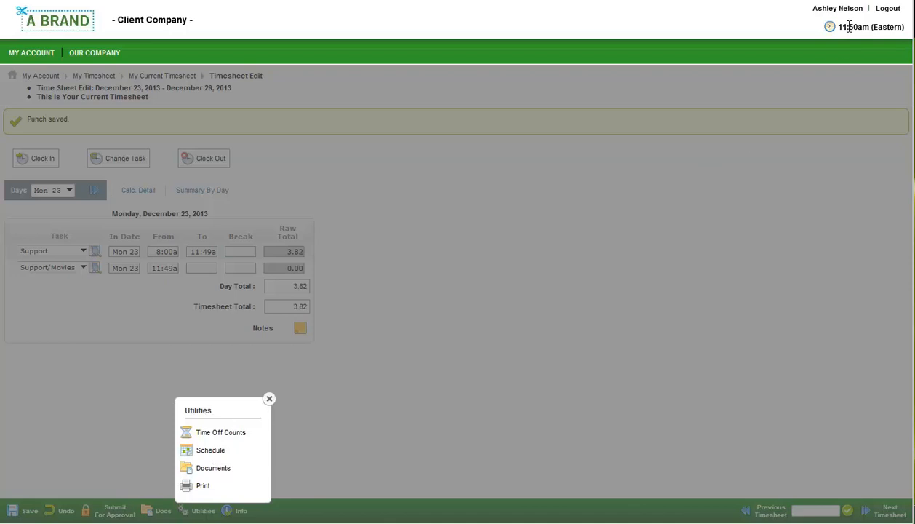
click(883, 10)
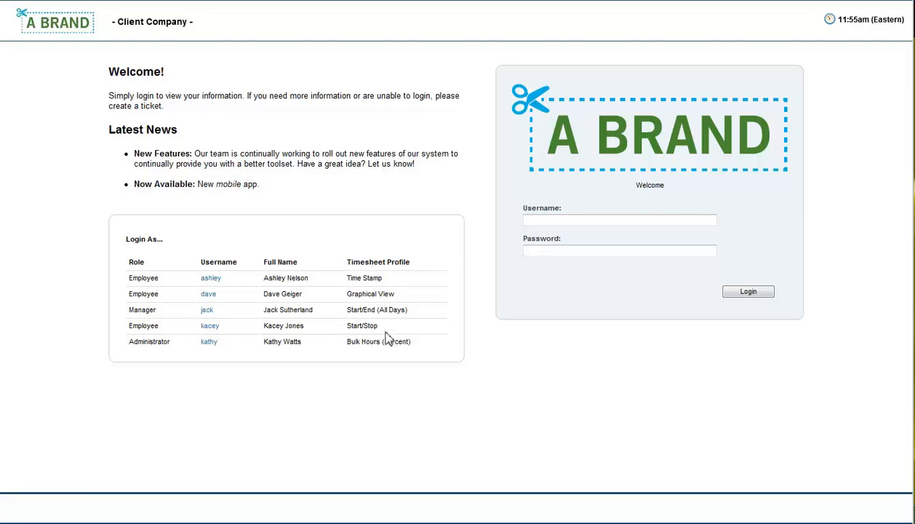
click(211, 327)
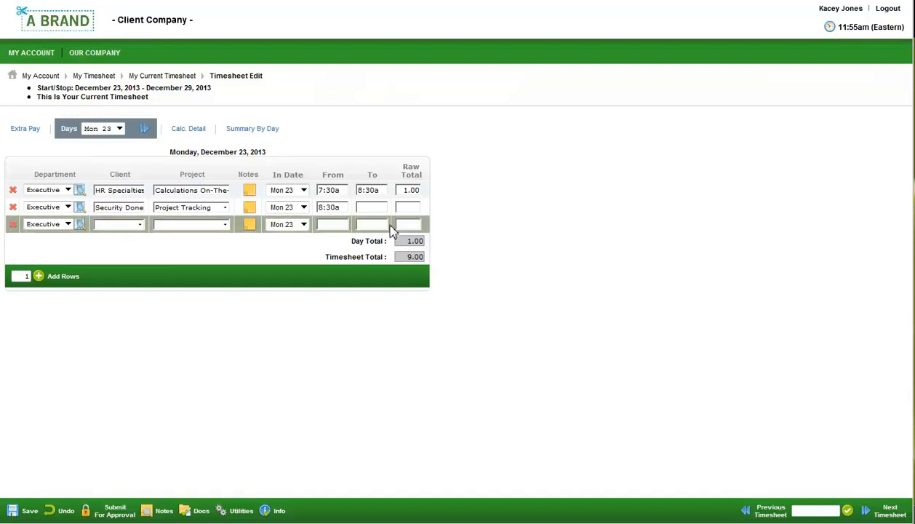
- End Monday's Project Tracking entry at 10, add an HR Specialties Data Synchronization entry from 10 in the blank row and save the timesheet
click(371, 207)
text(10)
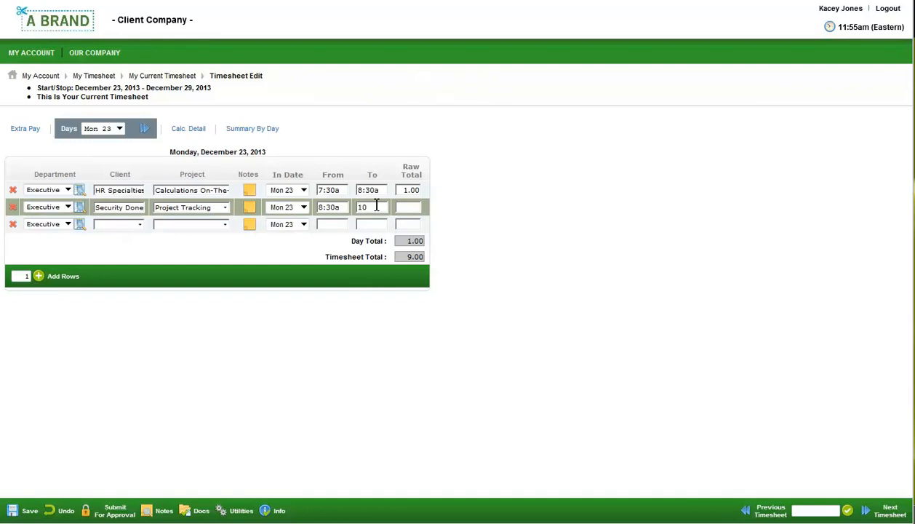
click(139, 224)
click(129, 248)
click(199, 224)
click(195, 258)
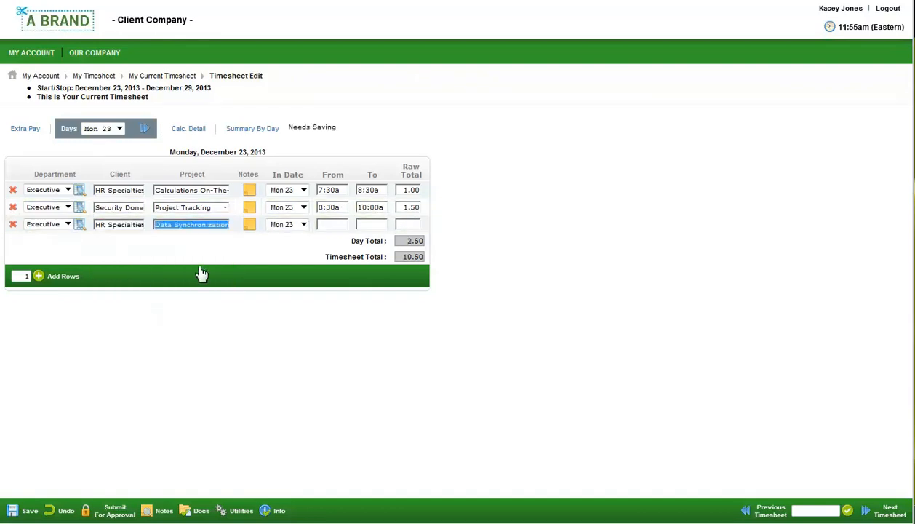
click(347, 225)
text(10)
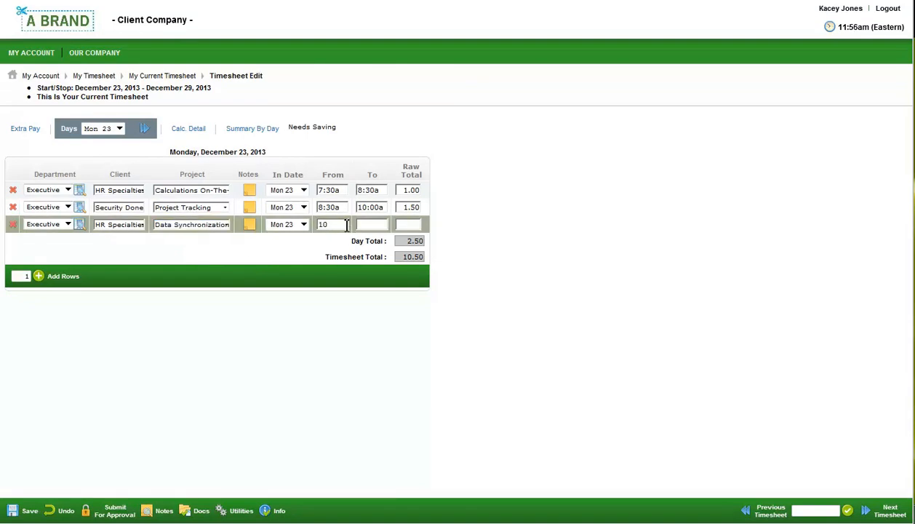
click(25, 513)
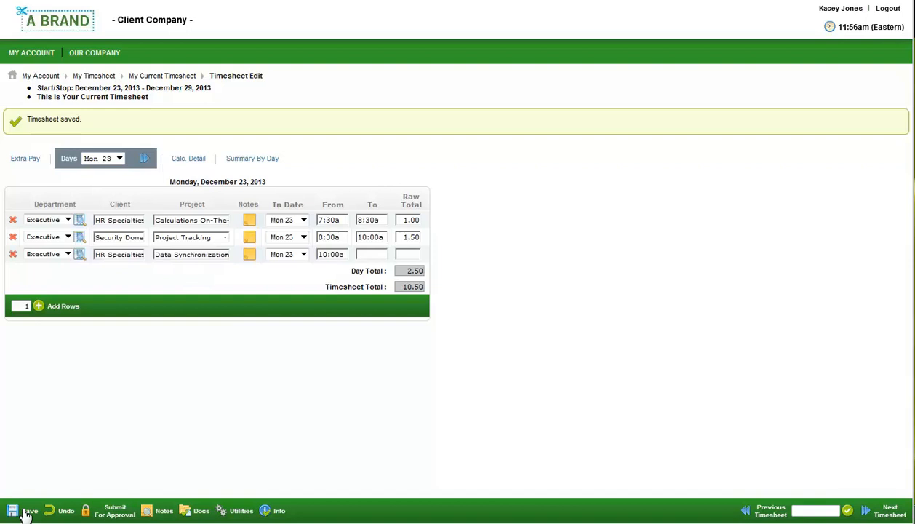
- Open the timesheet's extra pay entries and review the available pay categories and uploaded timesheet documents
click(26, 159)
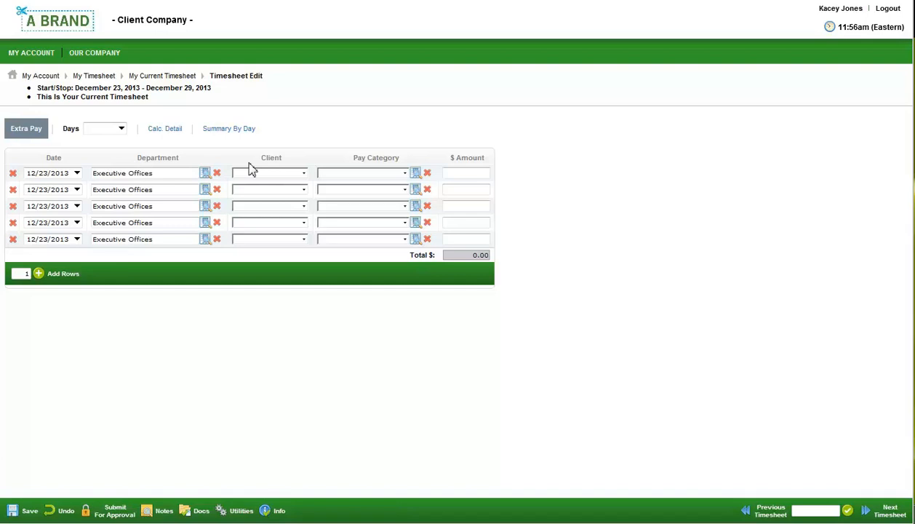
click(417, 175)
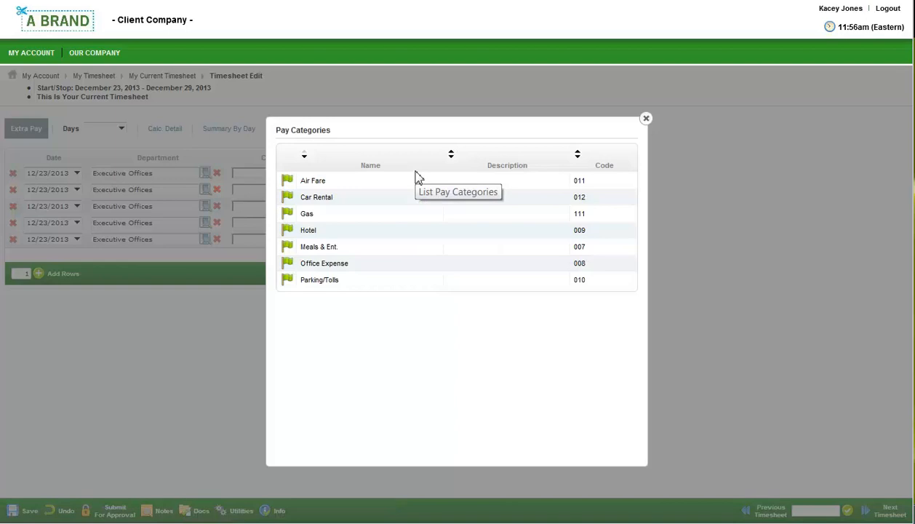
click(647, 119)
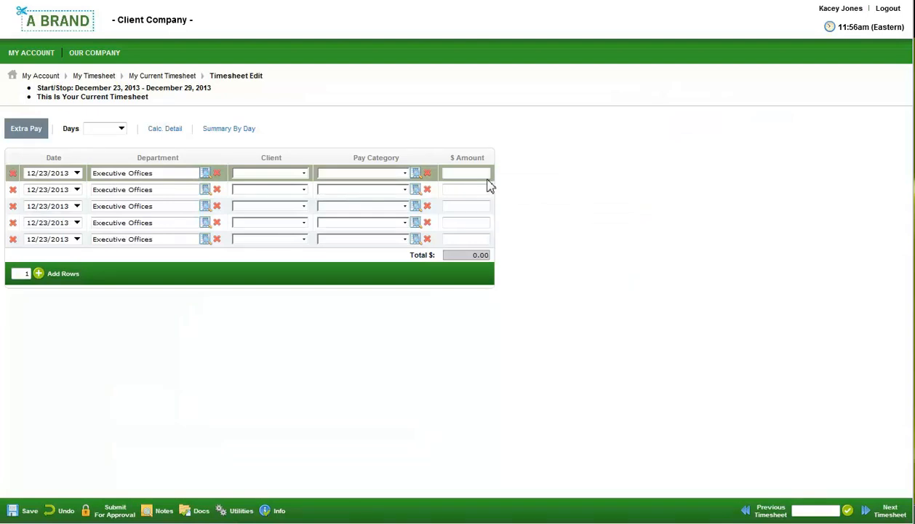
click(200, 512)
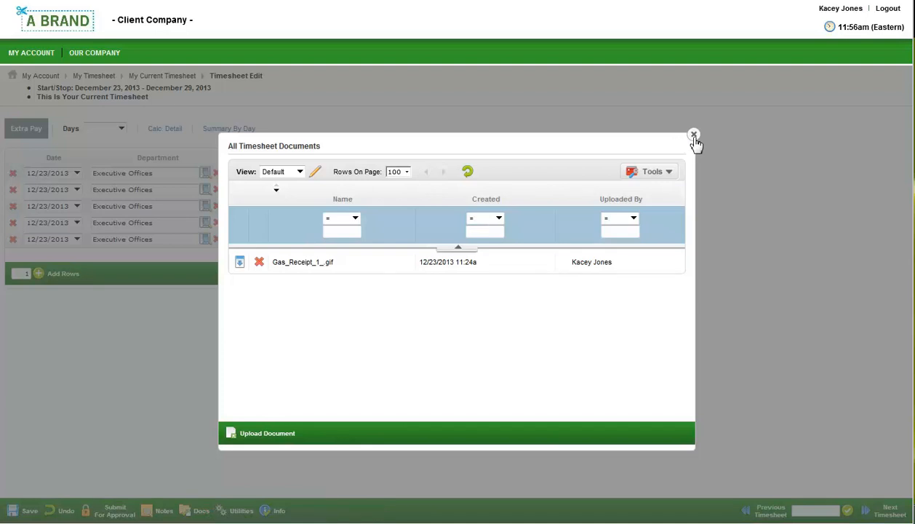
click(694, 136)
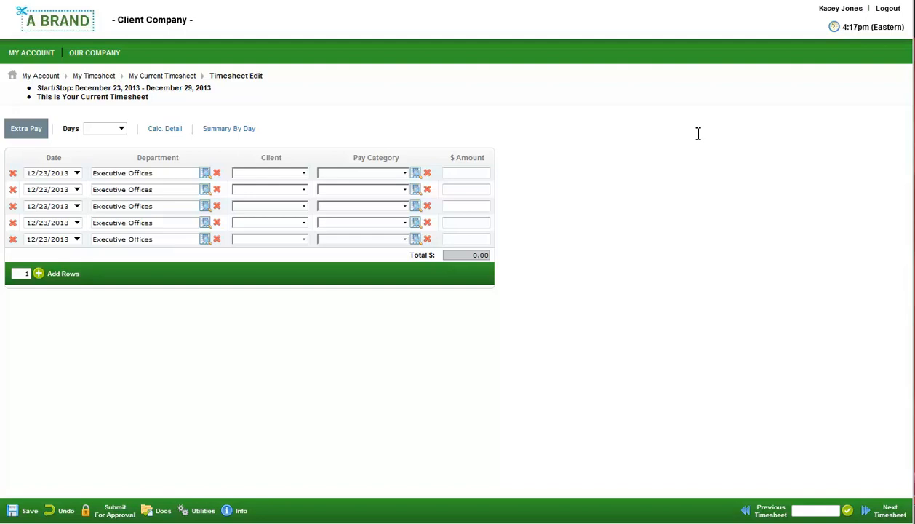
- Start a new time off request and set its time off type to Vacation
click(48, 65)
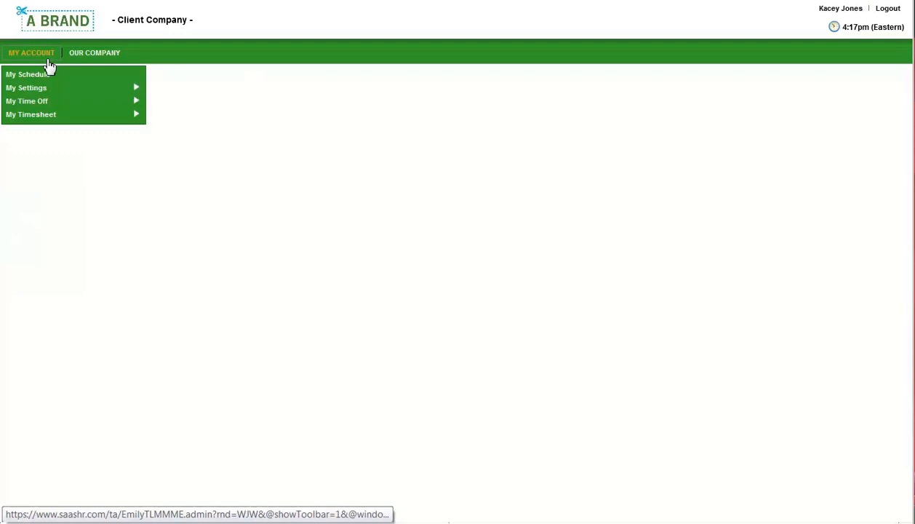
mouse_move(51, 102)
click(159, 106)
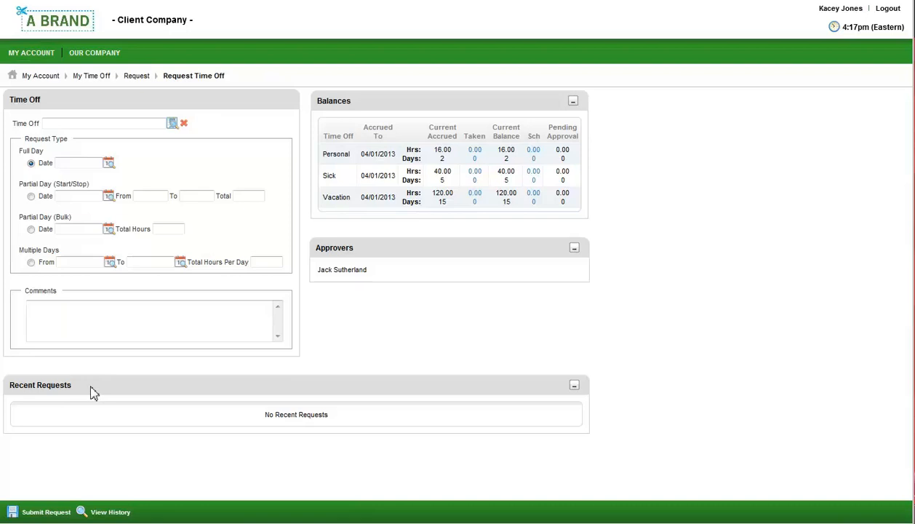
click(173, 123)
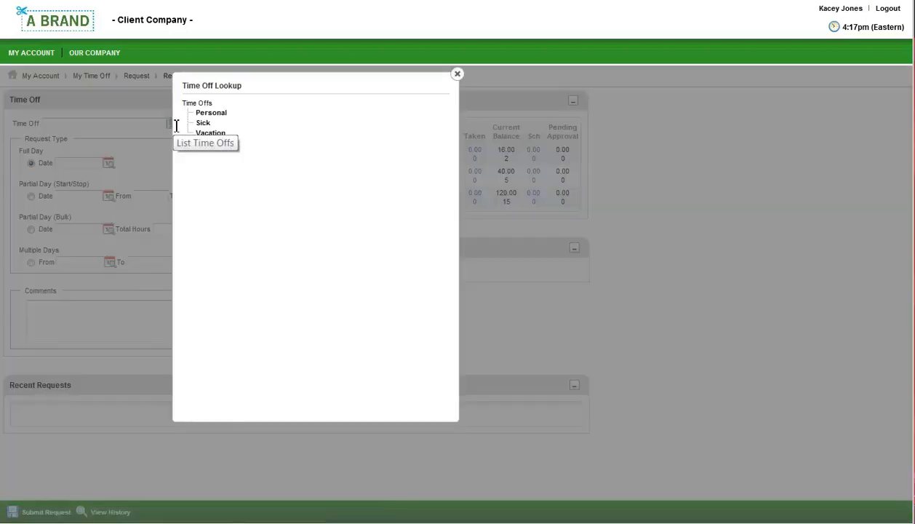
click(210, 134)
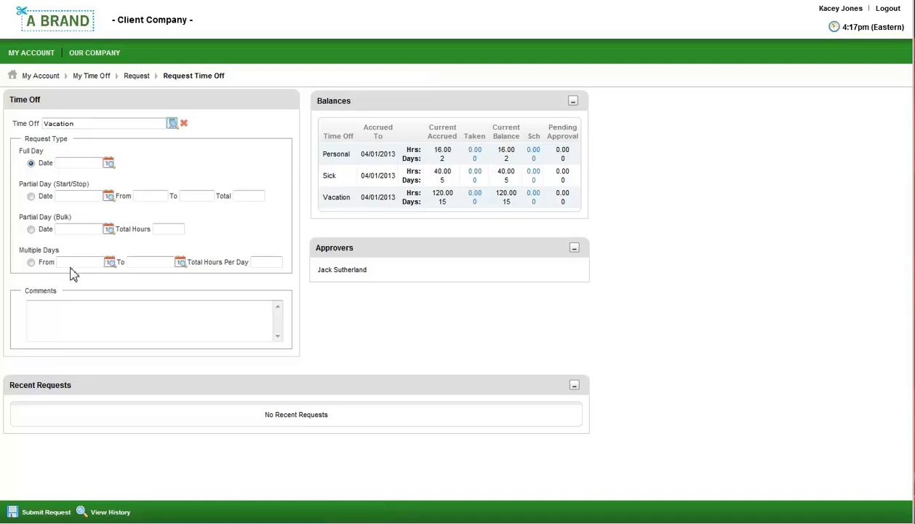
- Set the full-day date to 12/27/2013, add the comment "making it a long weekend" and submit the request
click(109, 165)
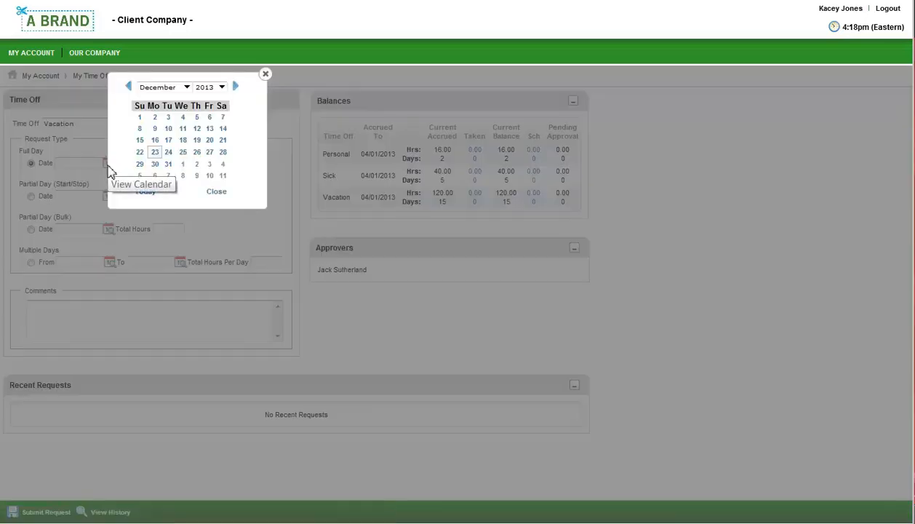
click(210, 152)
click(107, 307)
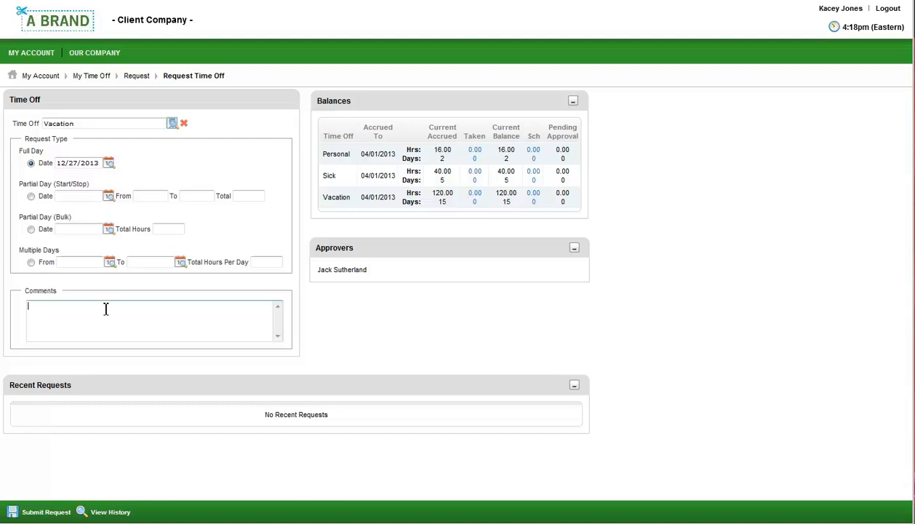
text(making it a long weekend)
click(46, 512)
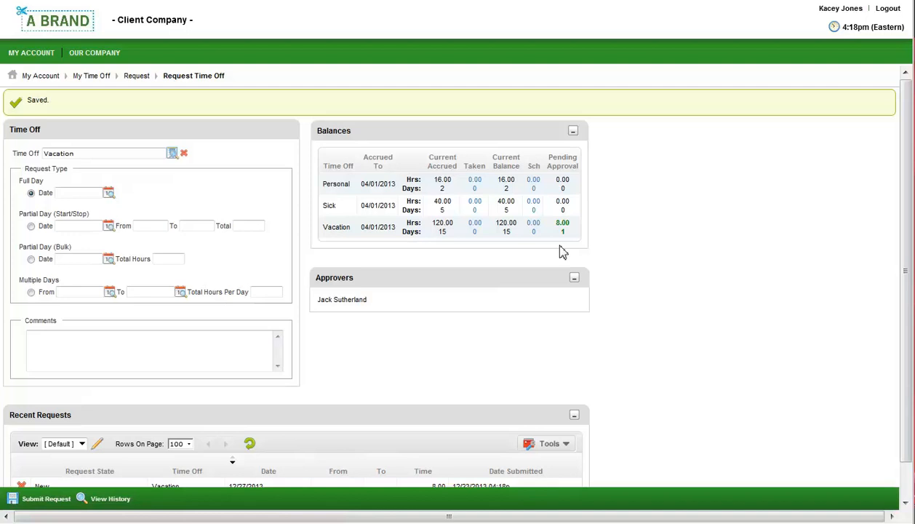
- Switch the login to the manager account and review the dashboard's attendance board, exceptions and missing punches
click(887, 11)
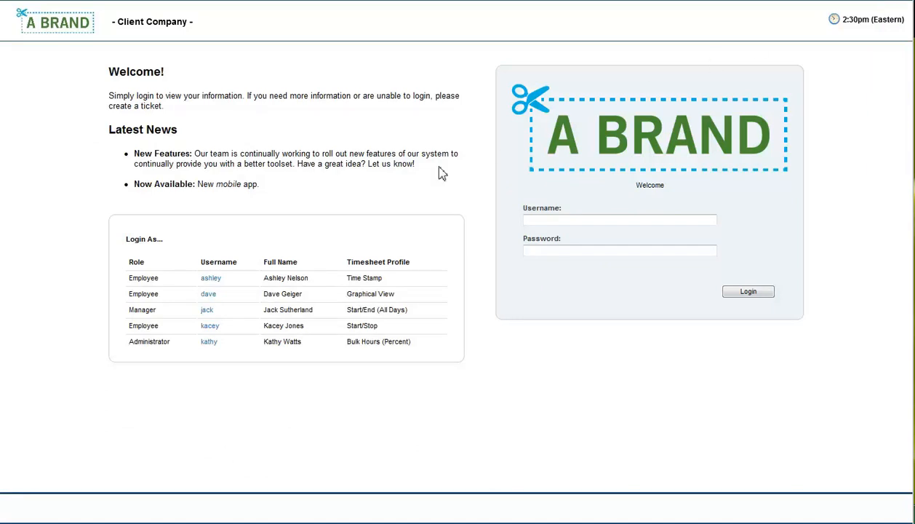
click(206, 313)
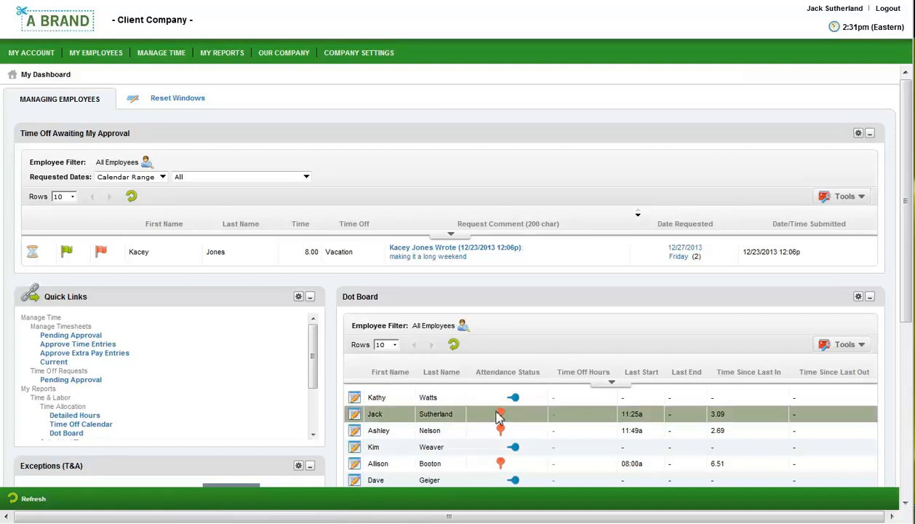
mouse_move(516, 408)
scroll(332, 452, down, 4)
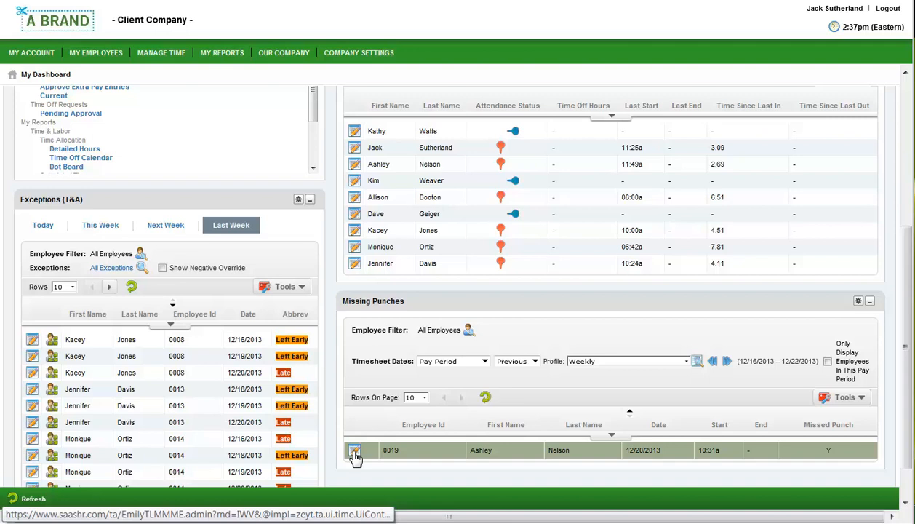
scroll(333, 440, up, 4)
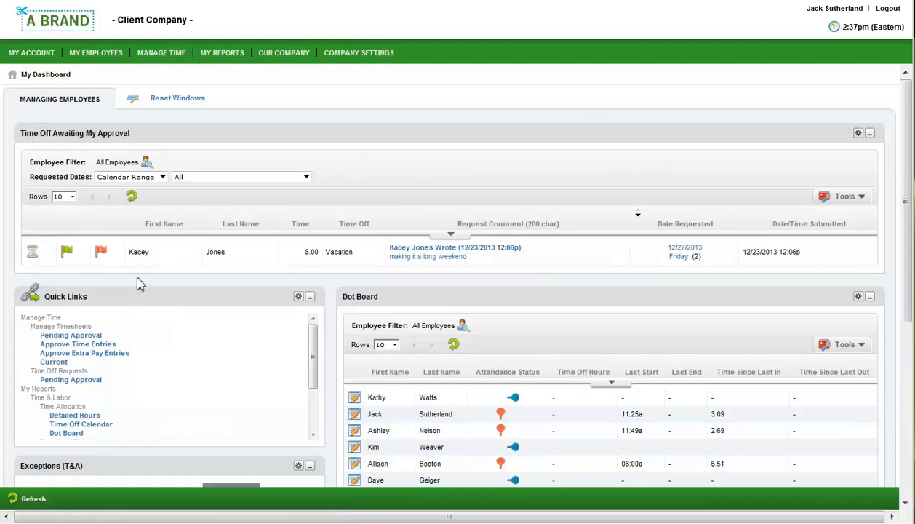
- Review the time off balances for the pending vacation request and the people scheduled off on 12/27/2013
click(31, 254)
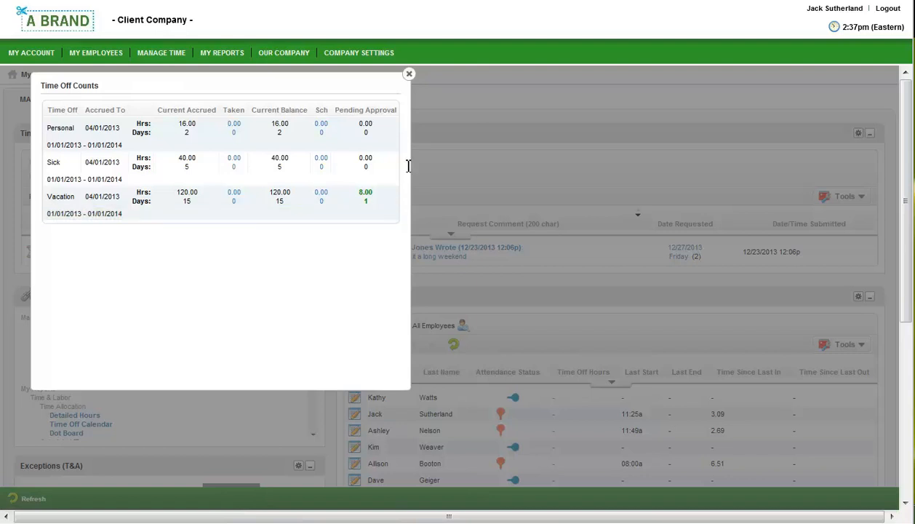
click(409, 73)
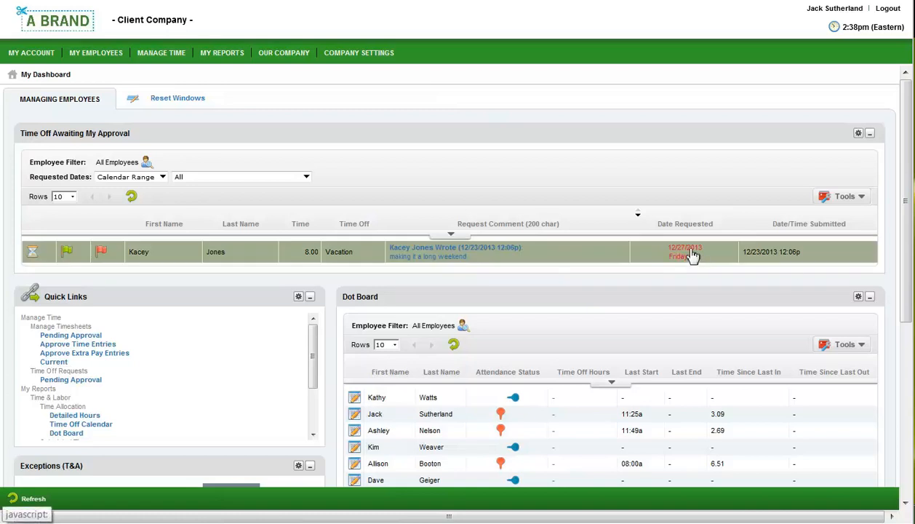
click(692, 255)
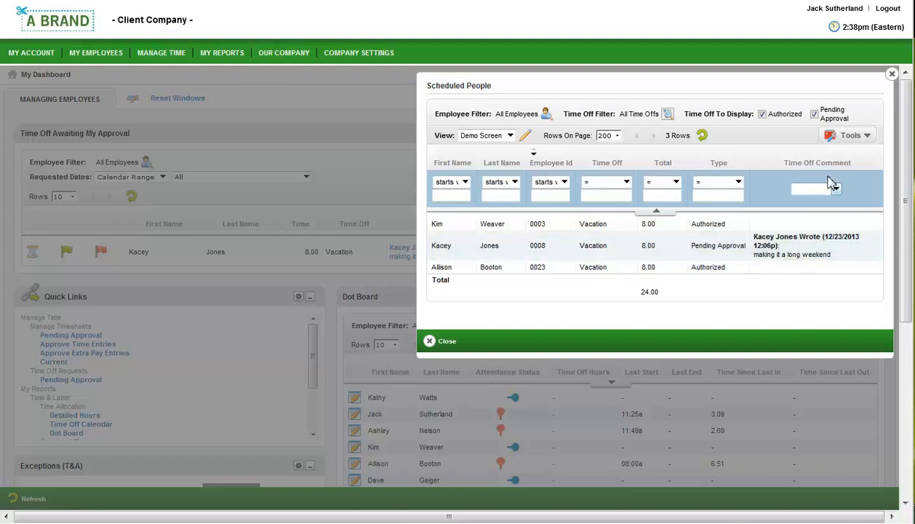
click(891, 74)
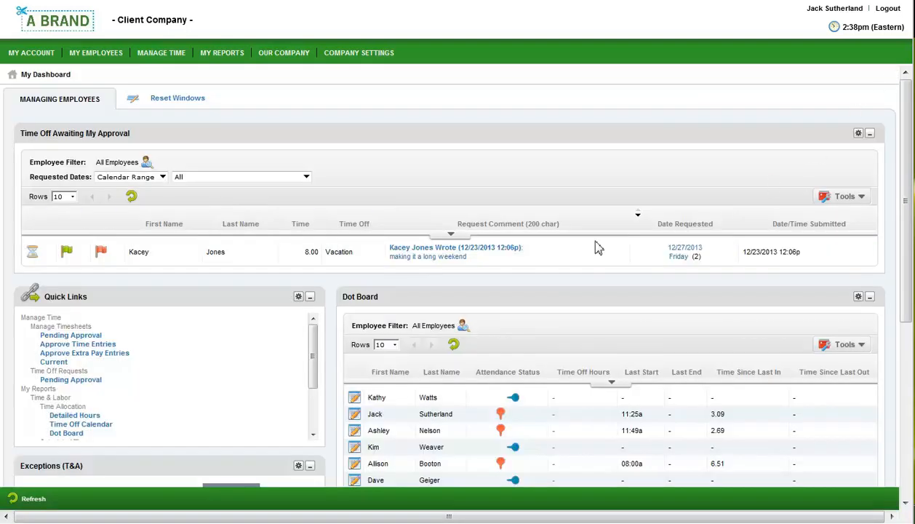
- Approve the pending vacation request with the comment "have fun"
click(66, 253)
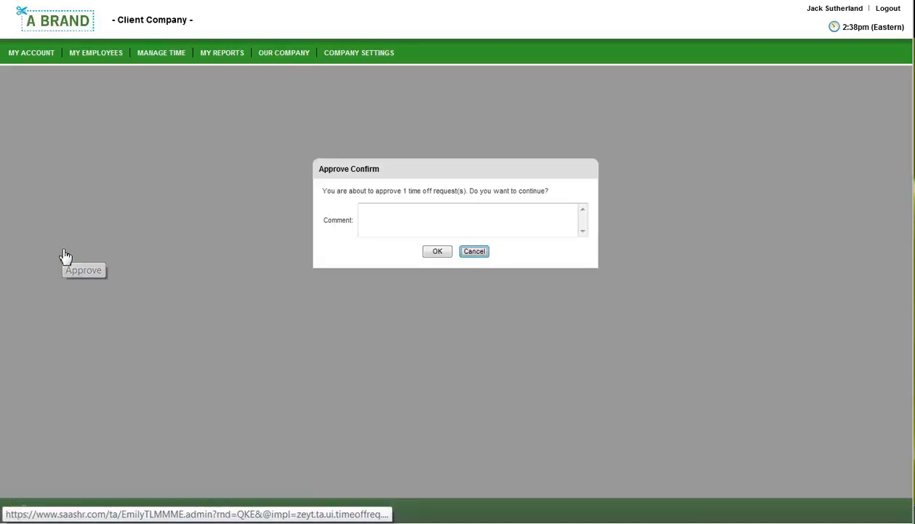
click(440, 214)
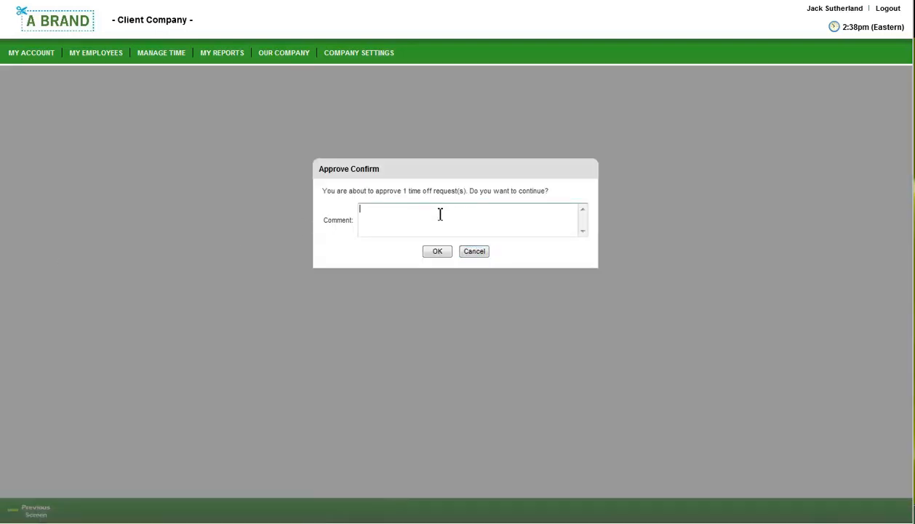
text(have fun)
click(441, 252)
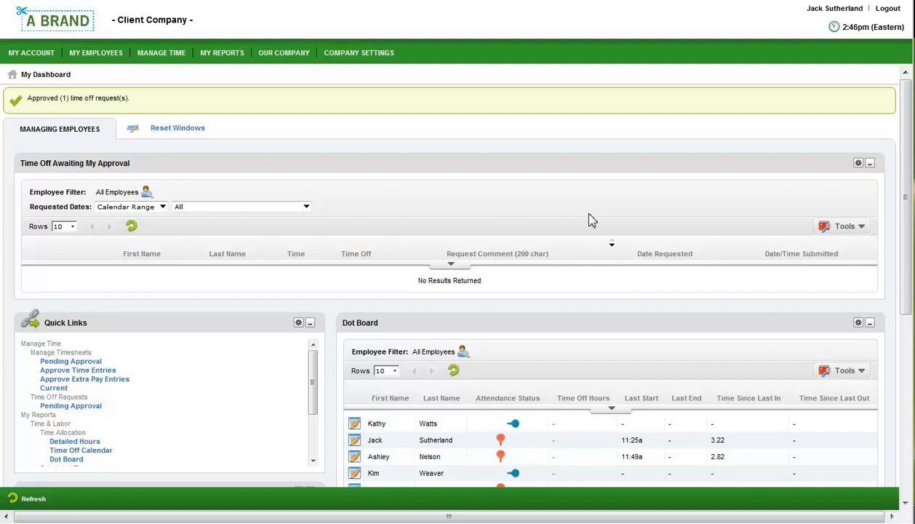
- Open the timesheet of the employee with the missing punch on 12/20/2013 and check that day's notes
scroll(591, 218, down, 5)
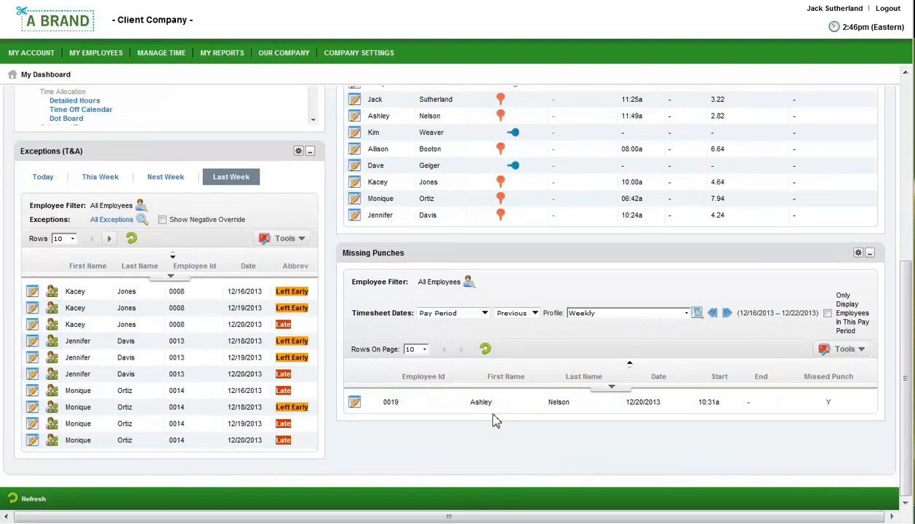
click(355, 402)
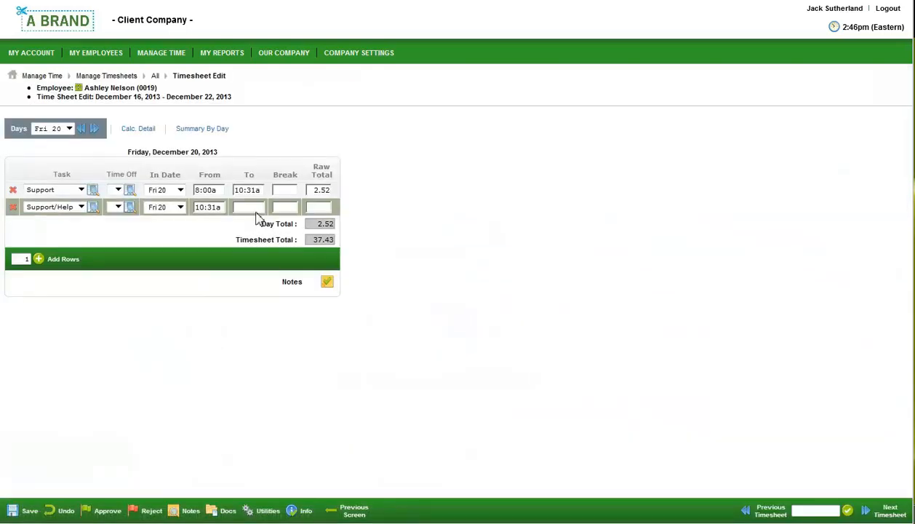
click(331, 284)
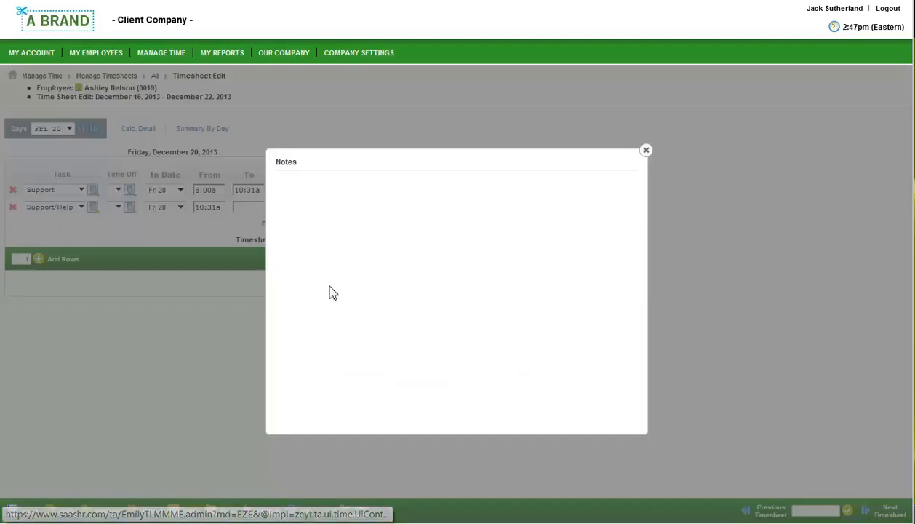
click(645, 150)
- Enter 3p as the missing end time of the Support/Help row, save the timesheet and return to the dashboard
click(247, 208)
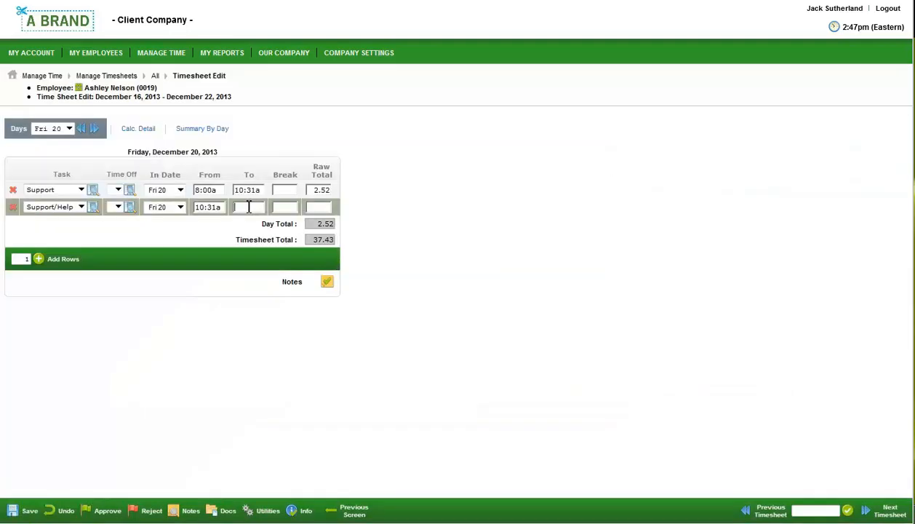
text(3p)
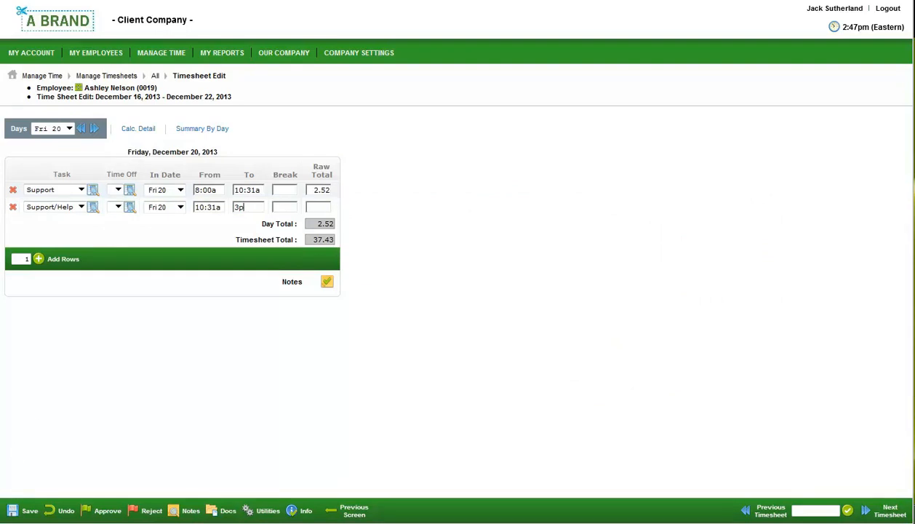
click(16, 512)
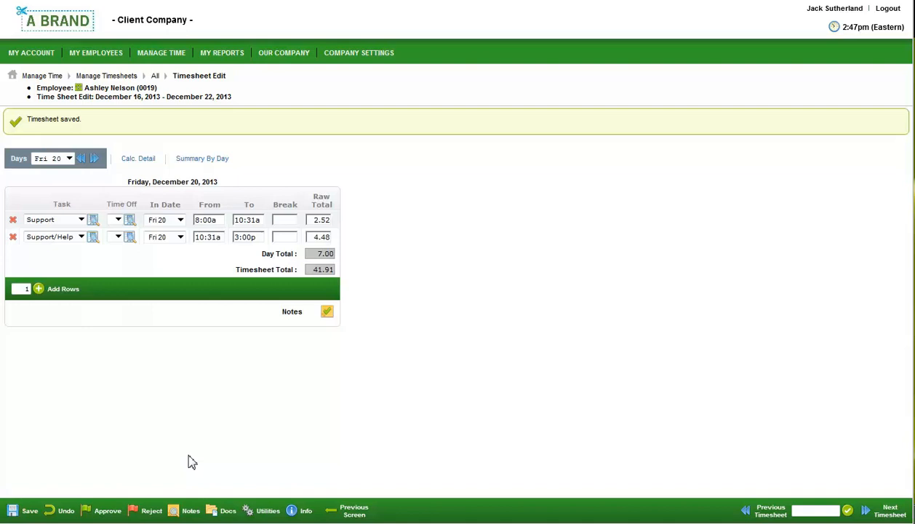
click(350, 511)
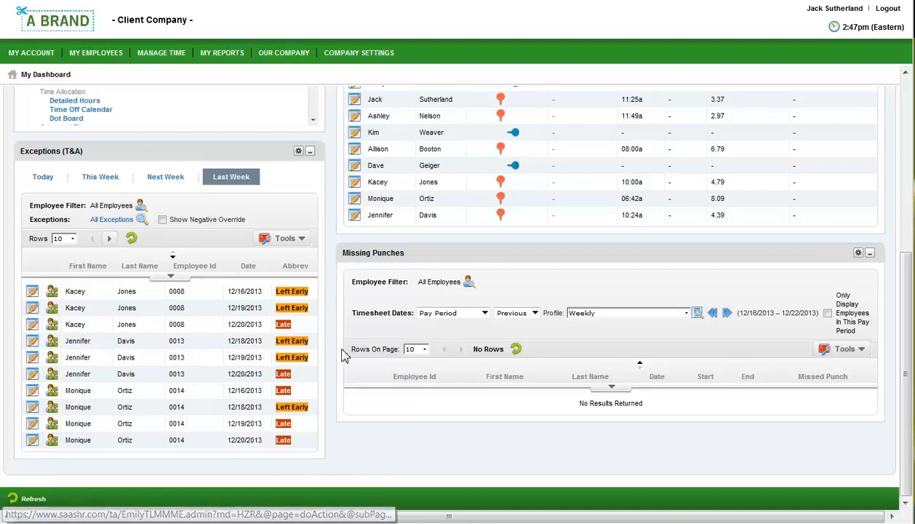
- Open the timesheets pending approval and approve all of them without a comment
scroll(333, 352, up, 3)
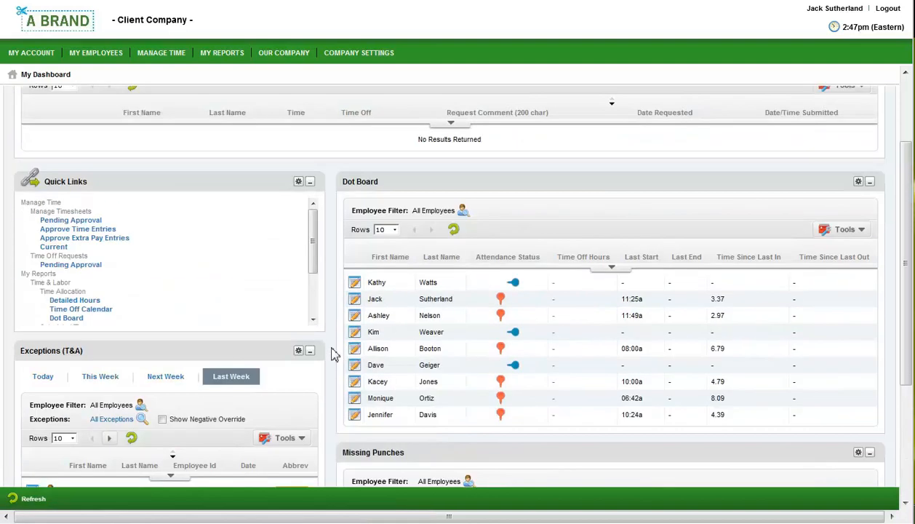
click(82, 222)
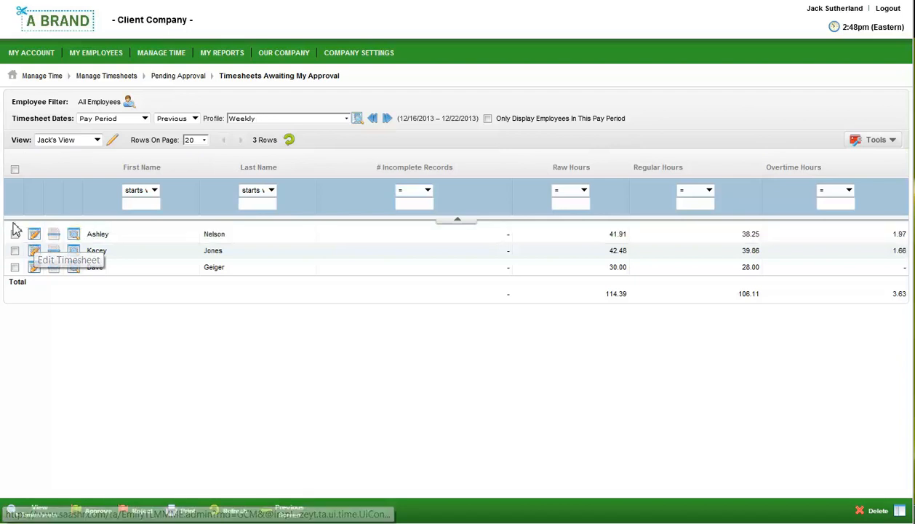
click(15, 169)
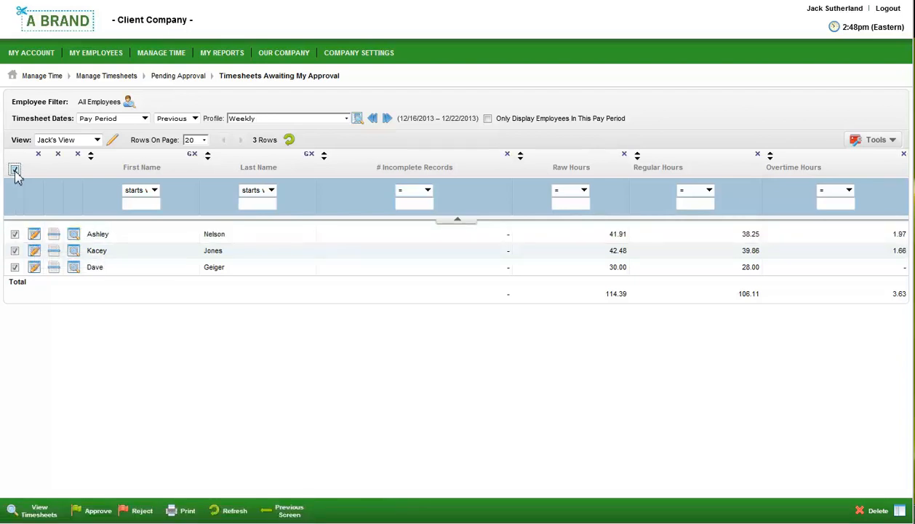
click(99, 513)
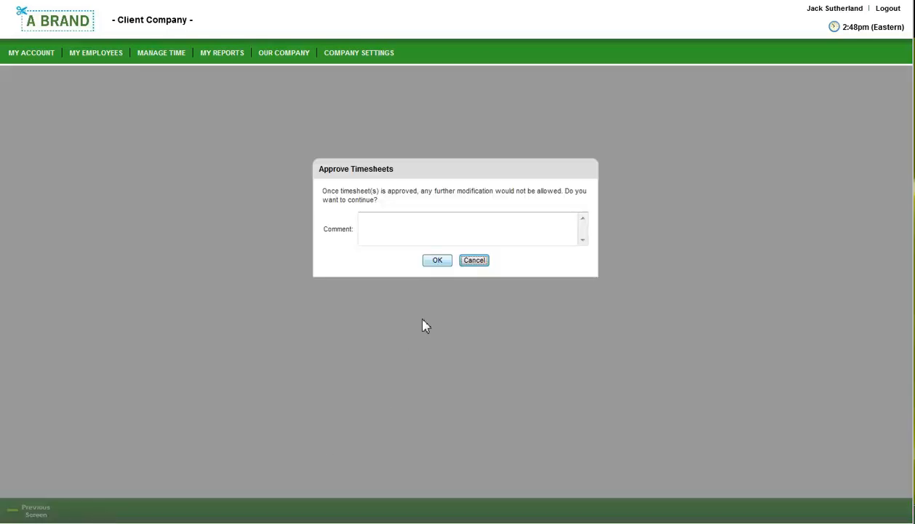
click(435, 261)
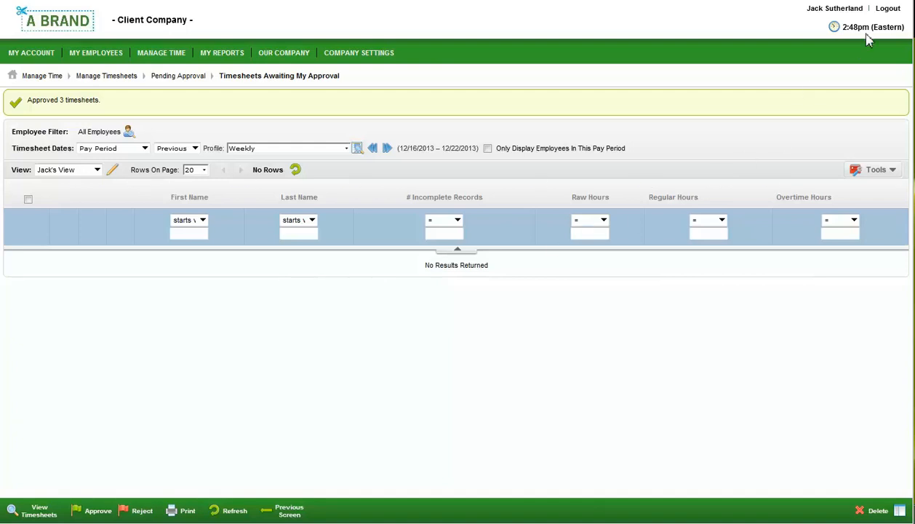
- Switch the login to the administrator account and open the list of account groups for editing
click(881, 14)
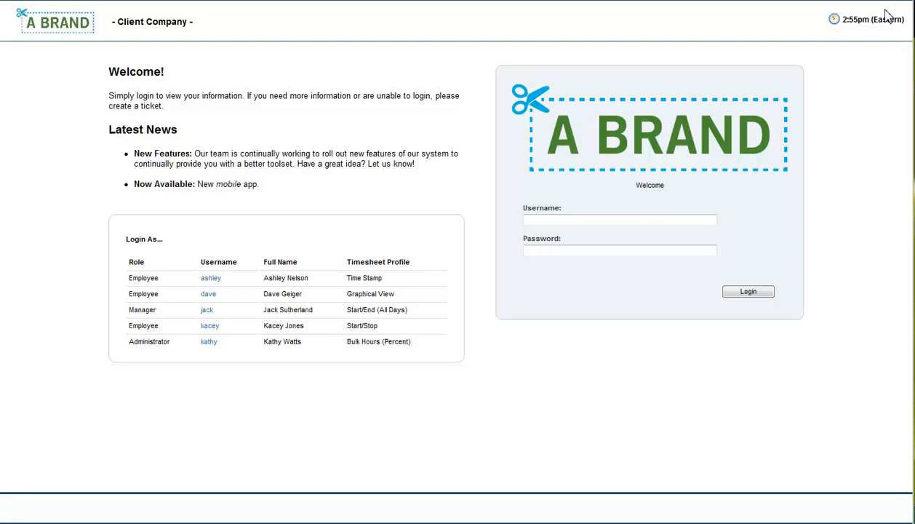
click(211, 344)
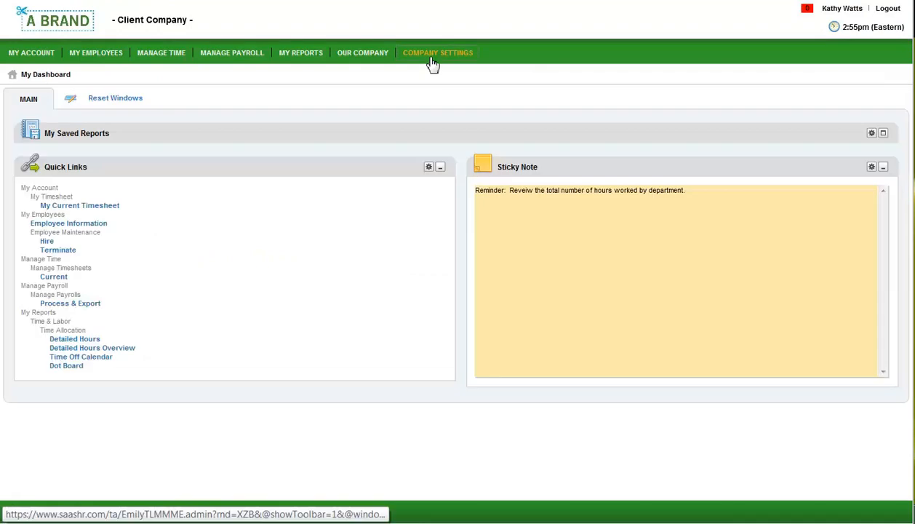
mouse_move(432, 63)
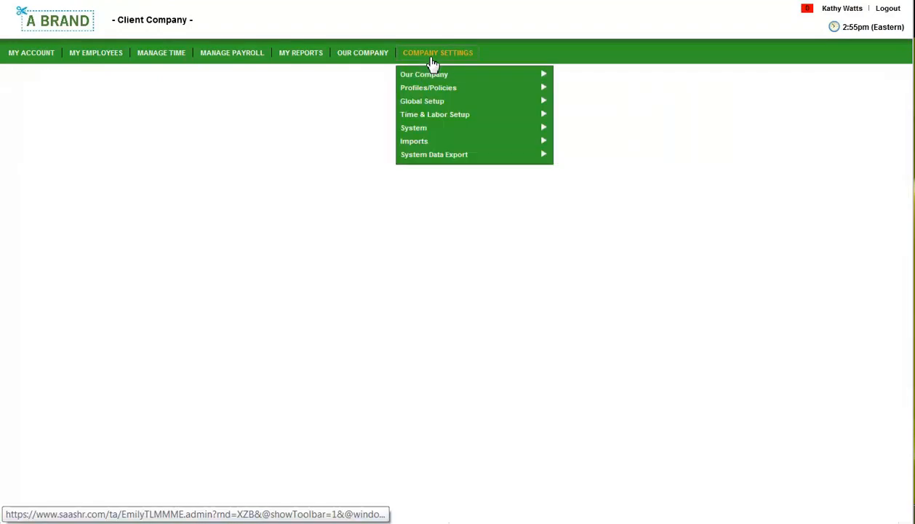
mouse_move(419, 100)
mouse_move(571, 191)
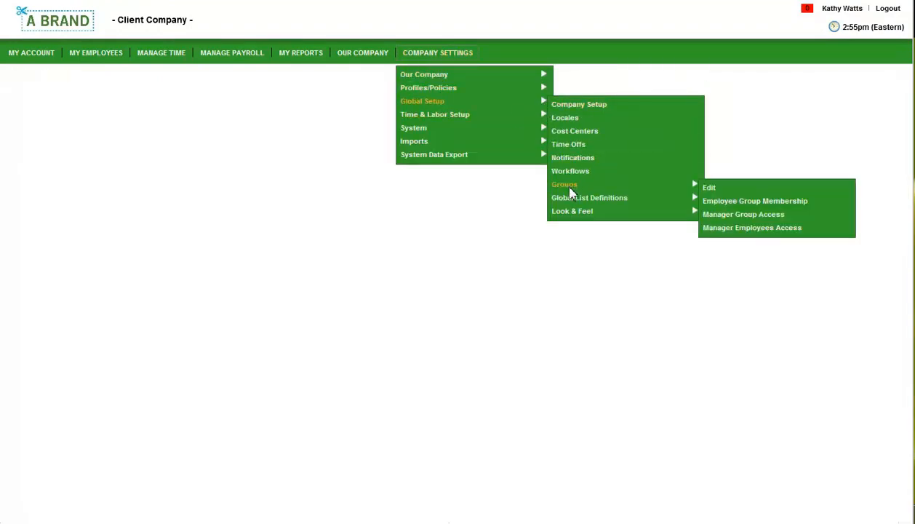
click(710, 188)
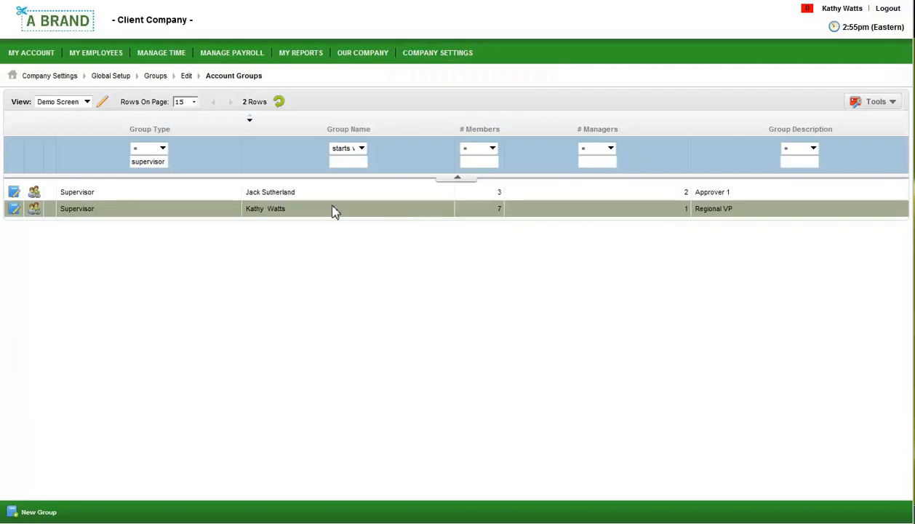